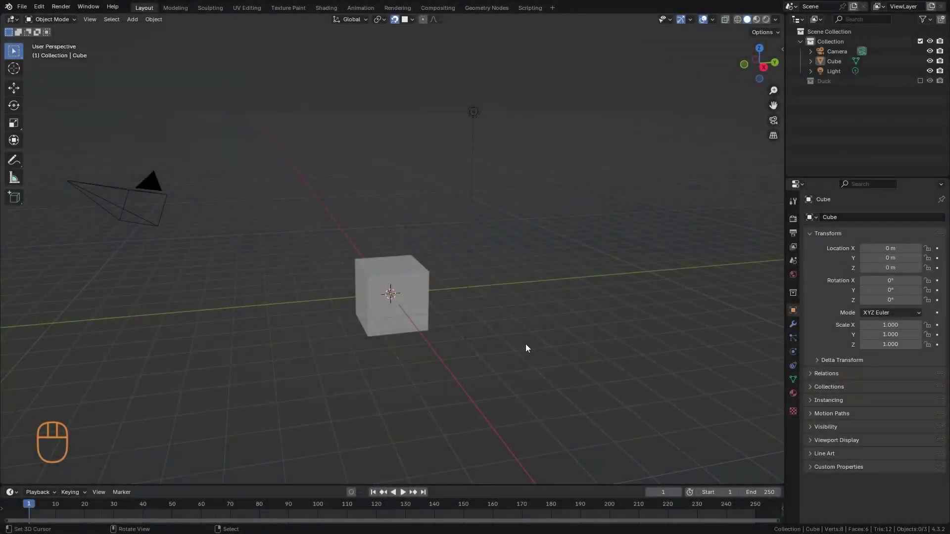
# Switch the viewport to Material Preview shading and select the cube.
pyautogui.keyDown('alt'); pyautogui.moveTo(483, 396); pyautogui.dragTo(580, 343); pyautogui.keyUp('alt')
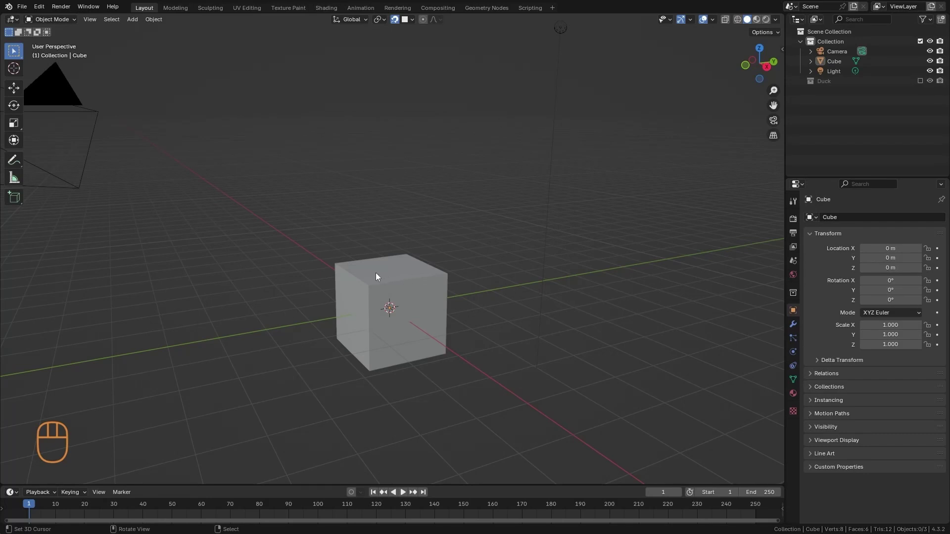
pyautogui.click(757, 20)
pyautogui.keyDown('alt'); pyautogui.moveTo(600, 326); pyautogui.dragTo(590, 337); pyautogui.keyUp('alt')
pyautogui.click(409, 340)
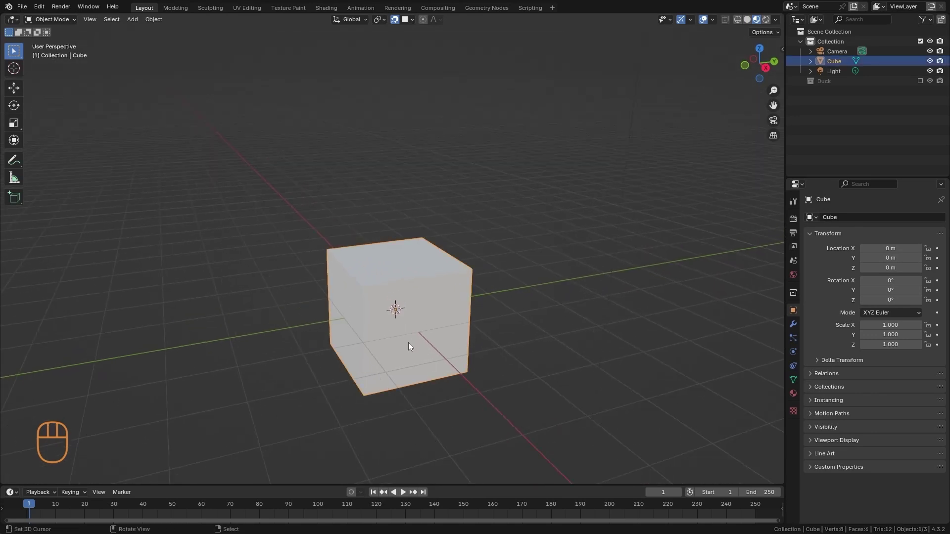
pyautogui.keyDown('shift'); pyautogui.moveTo(471, 349); pyautogui.dragTo(536, 351, button='middle'); pyautogui.keyUp('shift')
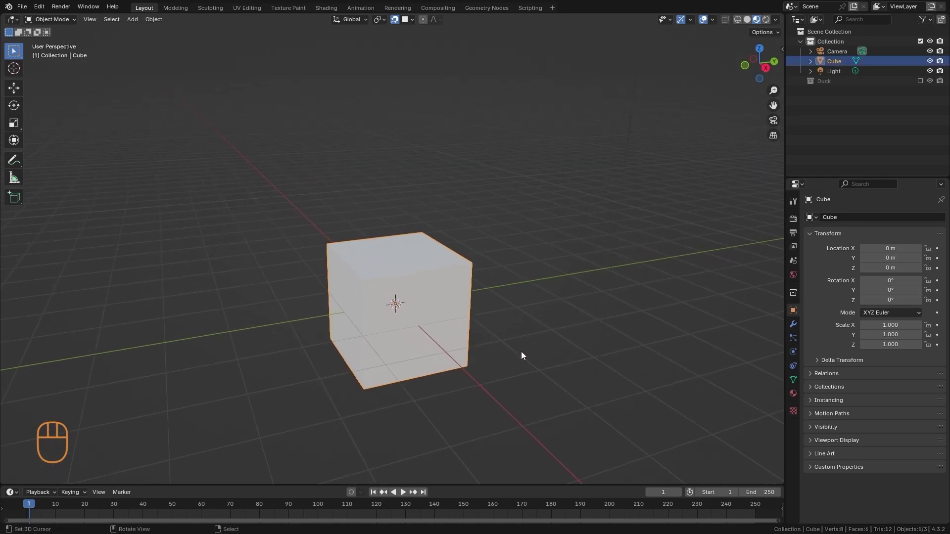
# Add a new material to the cube and name it 'Cube'.
pyautogui.click(793, 394)
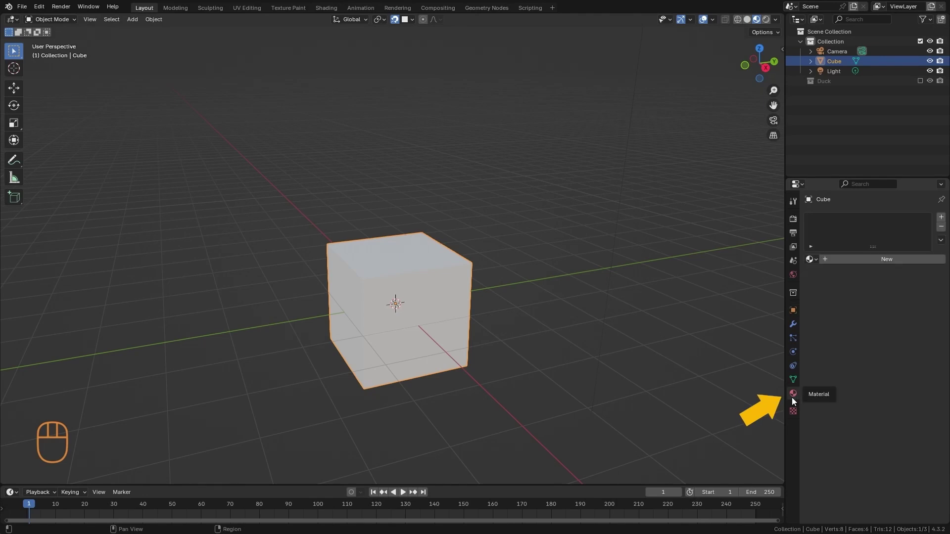
pyautogui.click(861, 259)
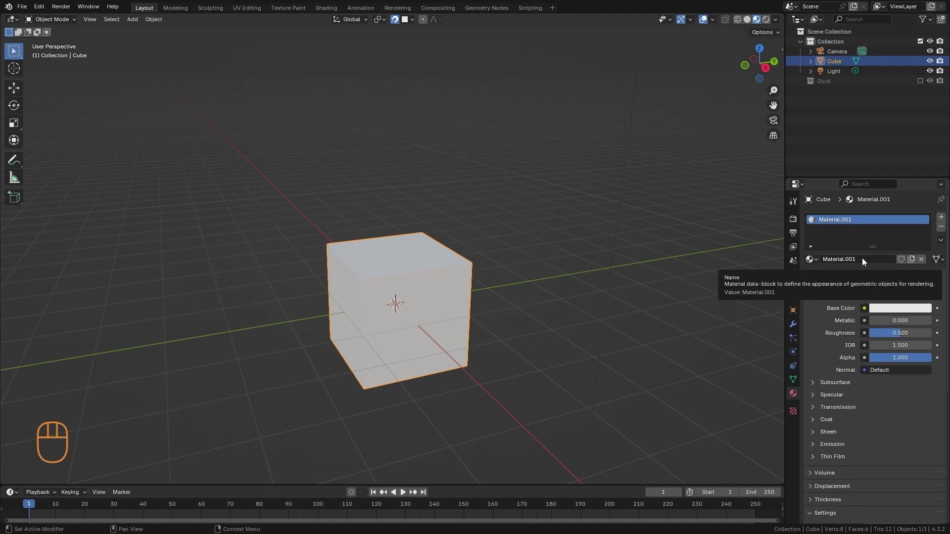
pyautogui.click(862, 259)
pyautogui.write('Cube')
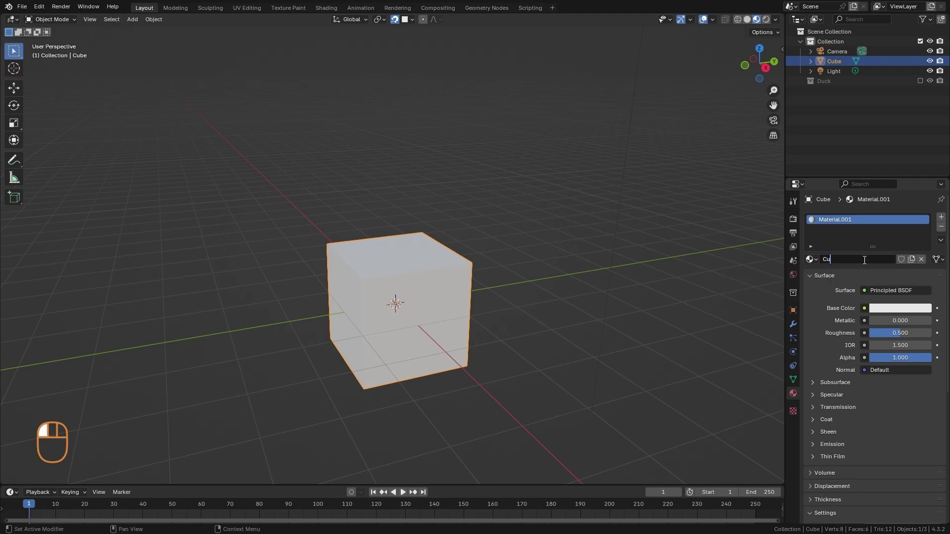
pyautogui.press('Return')
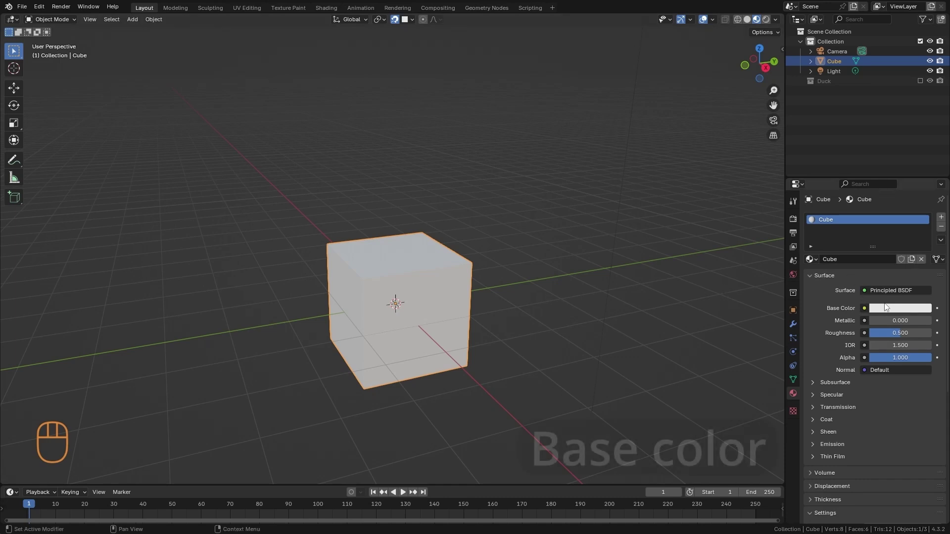
# Set the Cube material's base colour to pink (hue 0.962, saturation 0.880, value 0.801).
pyautogui.click(886, 311)
pyautogui.click(867, 223)
pyautogui.moveTo(867, 223)
pyautogui.mouseDown()
pyautogui.moveTo(854, 220)
pyautogui.moveTo(849, 171)
pyautogui.moveTo(889, 183)
pyautogui.moveTo(880, 221)
pyautogui.mouseUp()
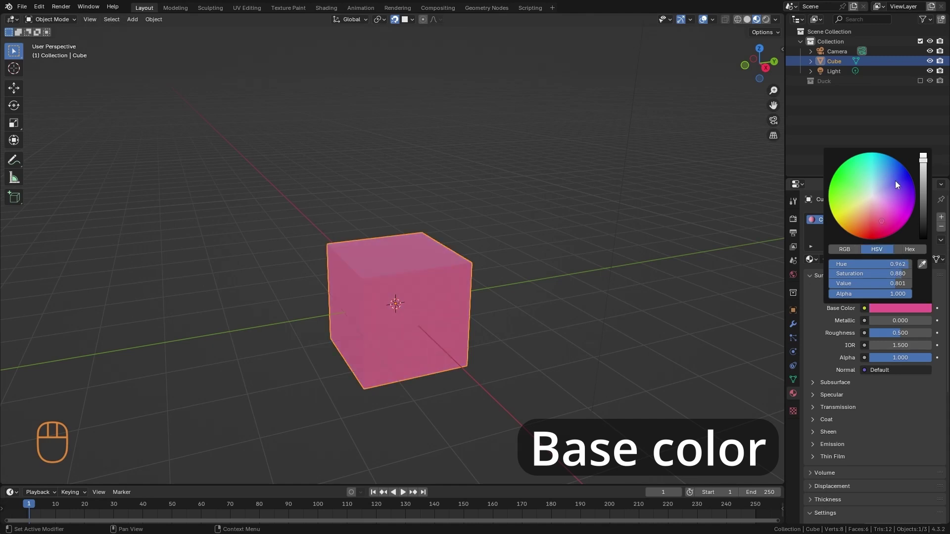
pyautogui.keyDown('alt'); pyautogui.moveTo(521, 376); pyautogui.dragTo(518, 290, button='middle'); pyautogui.keyUp('alt')
pyautogui.hotkey('alt', 'a')
pyautogui.scroll(2, 496, 297)
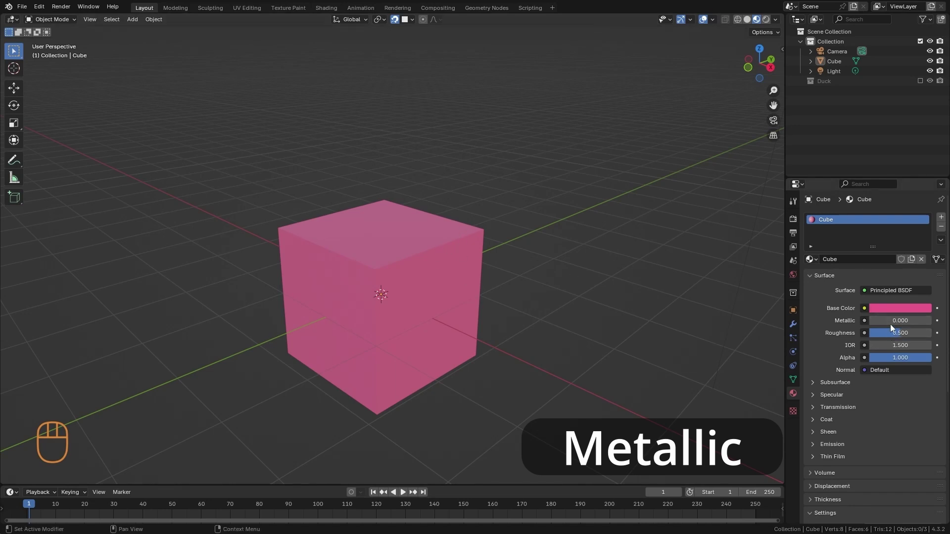
# Set the Cube material's Metallic to 1.000 and inspect the reflections from several angles.
pyautogui.click(877, 321)
pyautogui.write('1')
pyautogui.press('Return')
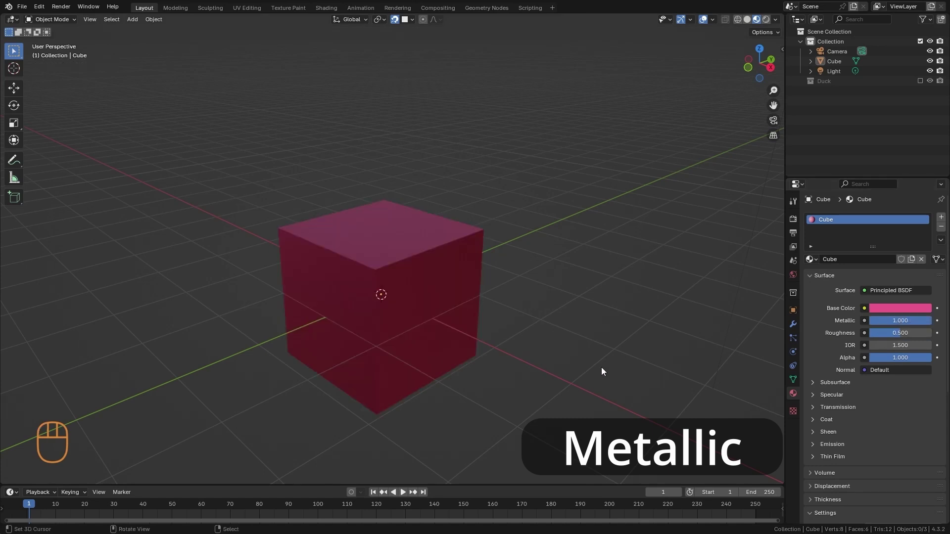
pyautogui.keyDown('alt'); pyautogui.moveTo(628, 360); pyautogui.dragTo(601, 355); pyautogui.keyUp('alt')
pyautogui.keyDown('alt'); pyautogui.moveTo(601, 354); pyautogui.dragTo(457, 286, button='middle'); pyautogui.keyUp('alt')
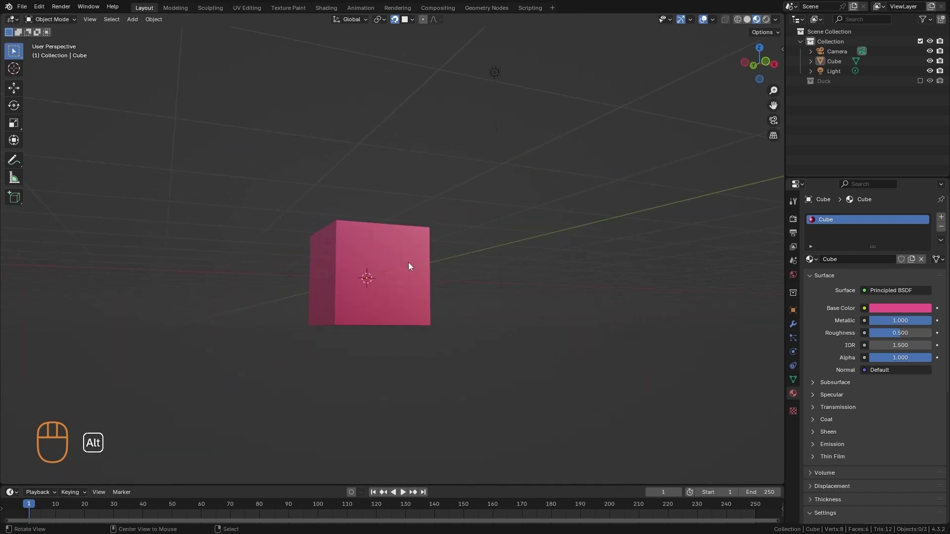
pyautogui.keyDown('alt'); pyautogui.moveTo(408, 262); pyautogui.dragTo(623, 261, button='middle'); pyautogui.keyUp('alt')
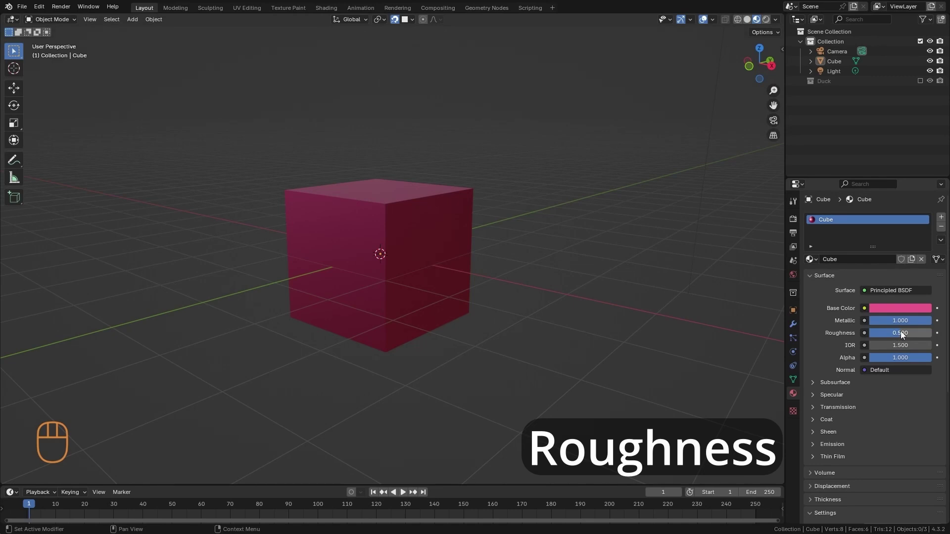
pyautogui.keyDown('alt'); pyautogui.moveTo(749, 309); pyautogui.dragTo(520, 317, button='middle'); pyautogui.keyUp('alt')
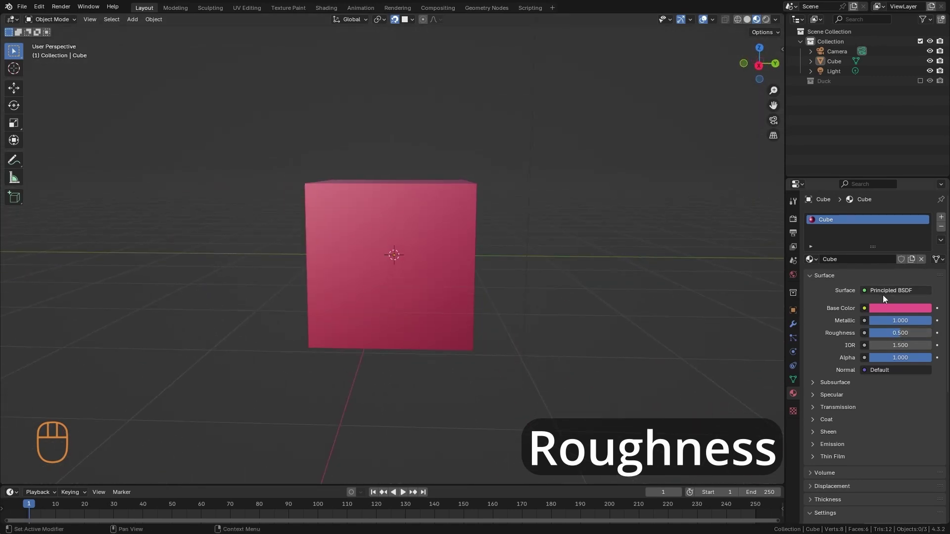
# Raise Roughness to 1.000 to compare, then lower it to 0.000 for mirror reflections.
pyautogui.moveTo(897, 334); pyautogui.dragTo(947, 339)
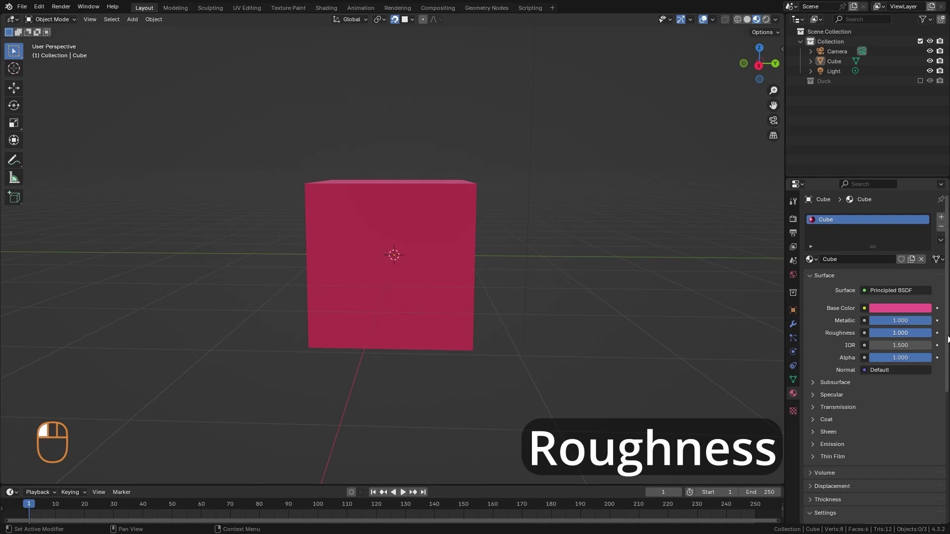
pyautogui.keyDown('alt'); pyautogui.moveTo(599, 366); pyautogui.dragTo(577, 246, button='middle'); pyautogui.keyUp('alt')
pyautogui.keyDown('alt'); pyautogui.moveTo(559, 338); pyautogui.dragTo(451, 307, button='middle'); pyautogui.keyUp('alt')
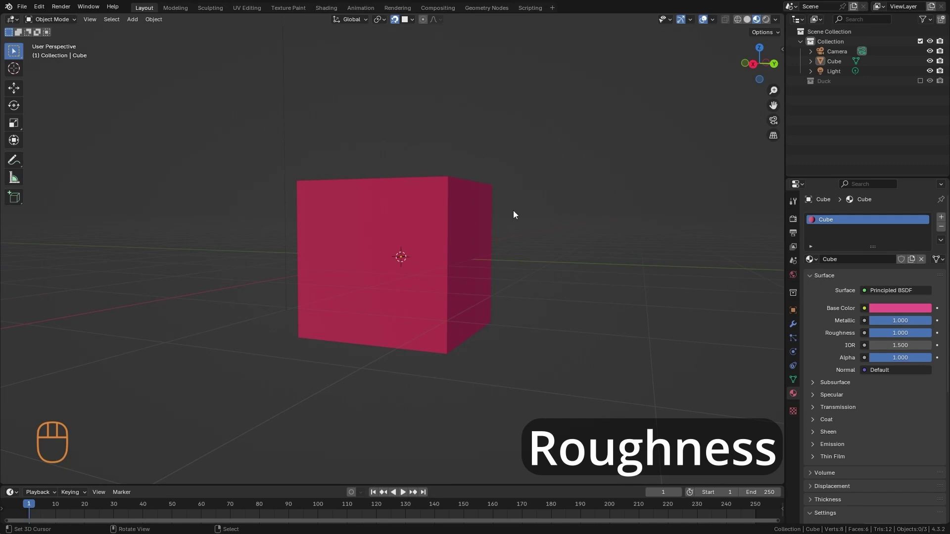
pyautogui.keyDown('alt'); pyautogui.moveTo(427, 269); pyautogui.dragTo(520, 278, button='middle'); pyautogui.keyUp('alt')
pyautogui.moveTo(912, 333); pyautogui.dragTo(806, 332)
pyautogui.keyDown('alt'); pyautogui.moveTo(593, 366); pyautogui.dragTo(497, 368, button='middle'); pyautogui.keyUp('alt')
# Show the garden environment behind the scene with World Opacity 1.000 and Blur 0.
pyautogui.press('n')
pyautogui.press('n')
pyautogui.click(775, 20)
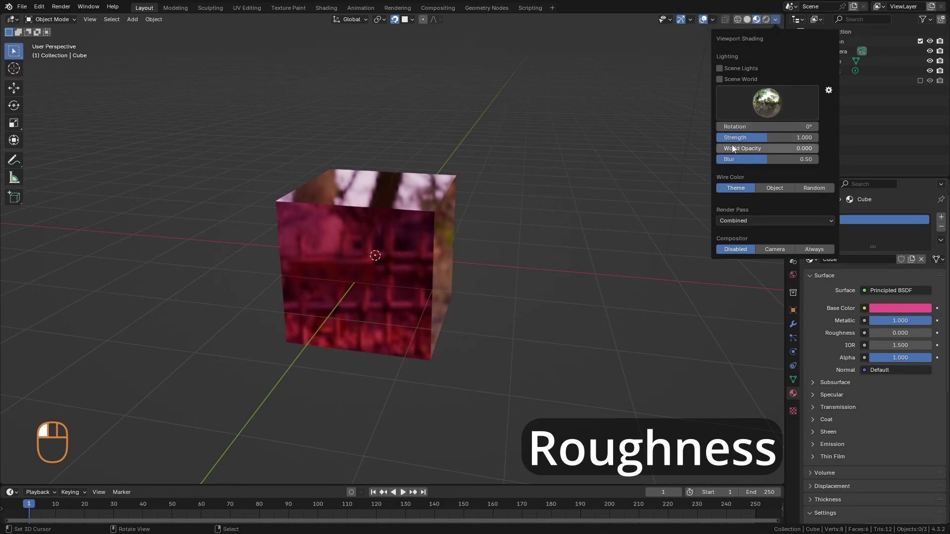
pyautogui.moveTo(734, 148); pyautogui.dragTo(851, 149)
pyautogui.moveTo(772, 161); pyautogui.dragTo(711, 166)
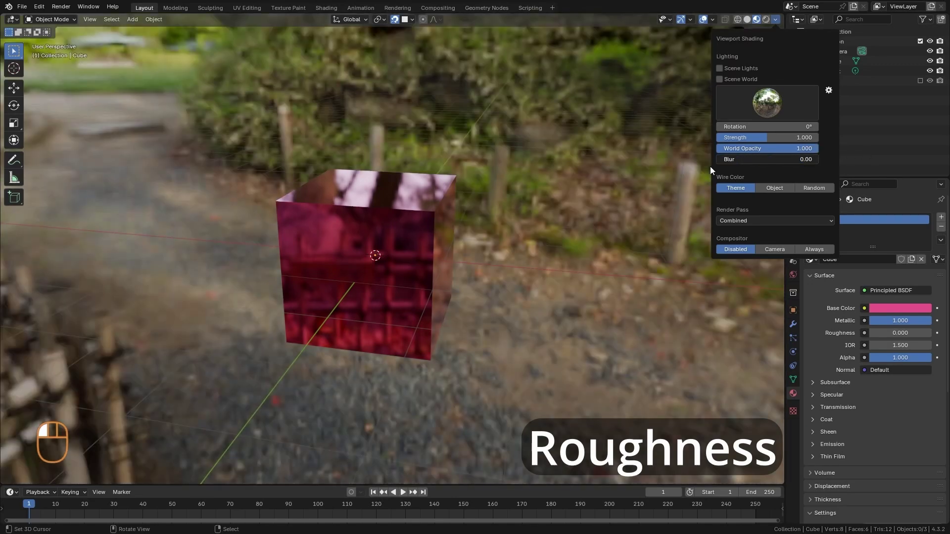
pyautogui.moveTo(698, 174)
pyautogui.keyDown('alt'); pyautogui.mouseDown(button='middle')
pyautogui.moveTo(514, 352)
pyautogui.moveTo(479, 308)
pyautogui.moveTo(449, 345)
pyautogui.moveTo(485, 256)
pyautogui.moveTo(398, 258)
pyautogui.moveTo(370, 305)
pyautogui.moveTo(505, 335)
pyautogui.moveTo(550, 322)
pyautogui.mouseUp(button='middle'); pyautogui.keyUp('alt')
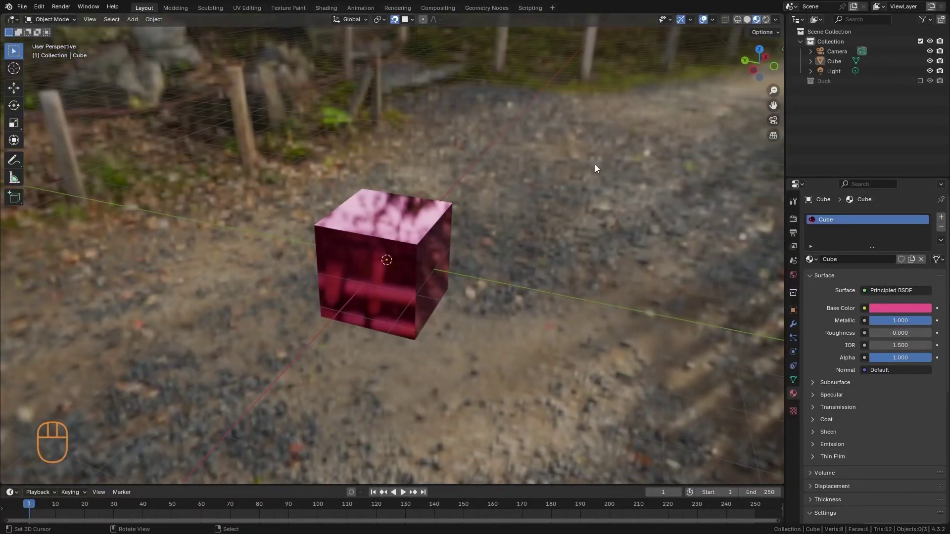
# Make the Cube material green with Metallic 0.000 and Roughness about 0.496.
pyautogui.click(890, 308)
pyautogui.click(849, 195)
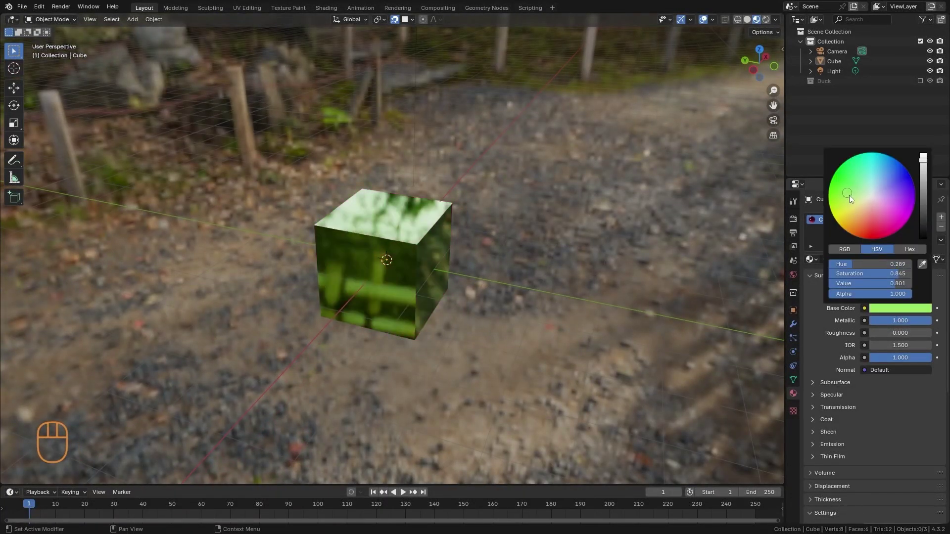
pyautogui.moveTo(896, 323); pyautogui.dragTo(799, 325)
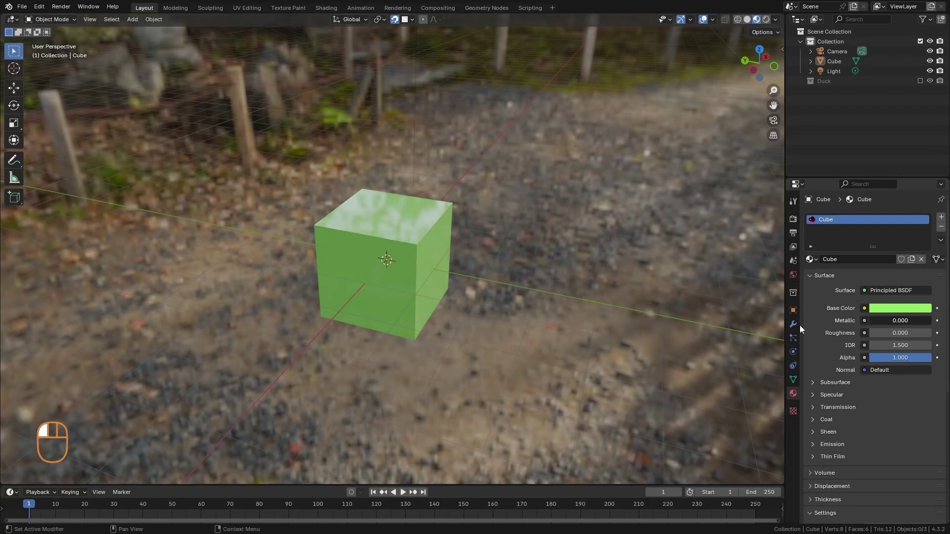
pyautogui.moveTo(882, 333); pyautogui.dragTo(949, 335)
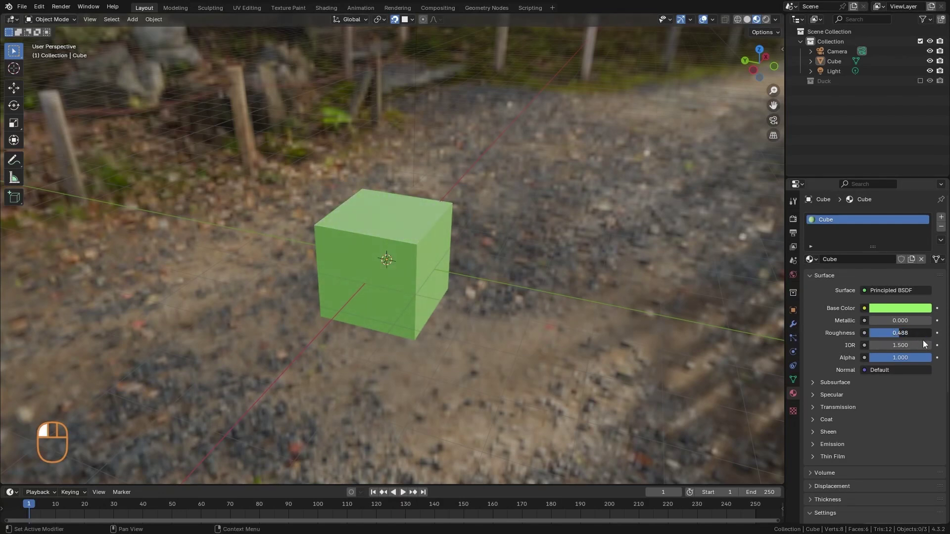
# Look around the green cube from above and select it.
pyautogui.keyDown('alt'); pyautogui.moveTo(556, 328); pyautogui.dragTo(515, 344, button='middle'); pyautogui.keyUp('alt')
pyautogui.keyDown('alt'); pyautogui.moveTo(505, 298); pyautogui.dragTo(510, 334, button='middle'); pyautogui.keyUp('alt')
pyautogui.scroll(1, 505, 316)
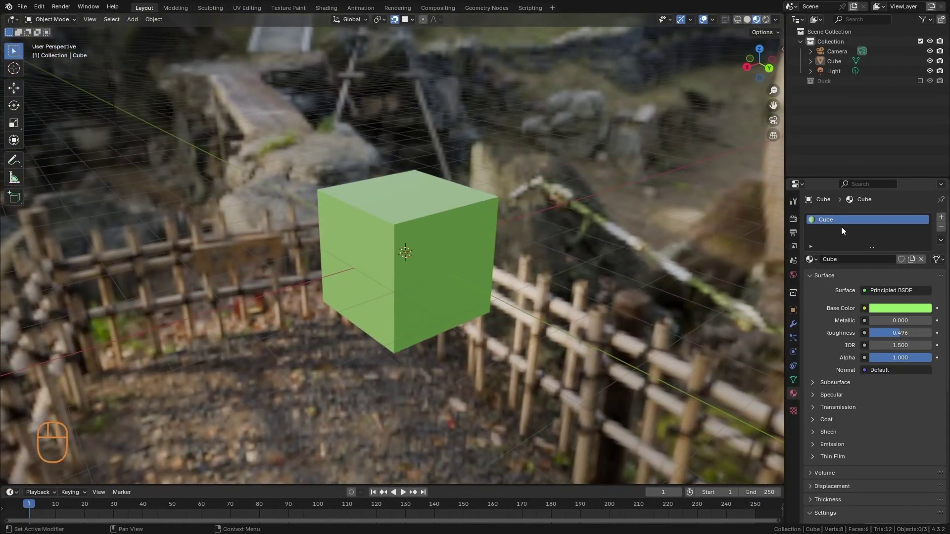
pyautogui.click(440, 298)
pyautogui.keyDown('alt'); pyautogui.moveTo(440, 298); pyautogui.dragTo(525, 216, button='middle'); pyautogui.keyUp('alt')
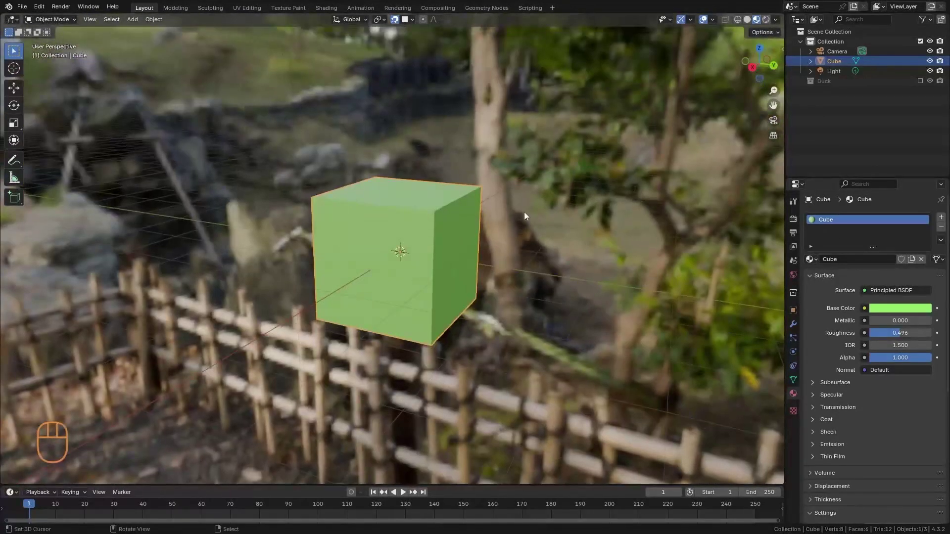
pyautogui.keyDown('alt'); pyautogui.moveTo(536, 296); pyautogui.dragTo(573, 284, button='middle'); pyautogui.keyUp('alt')
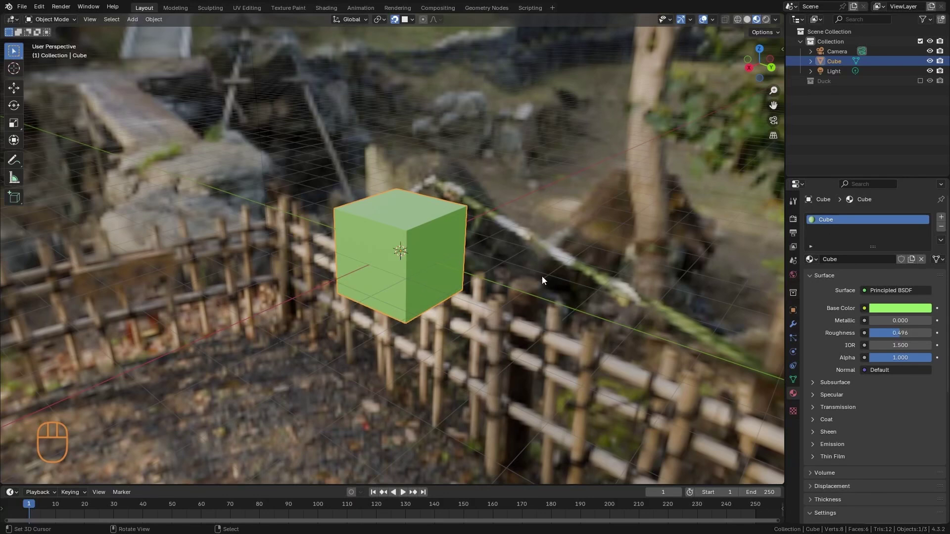
# Delete the cube and include the Duck collection so the duck model appears.
pyautogui.press('x')
pyautogui.click(497, 258)
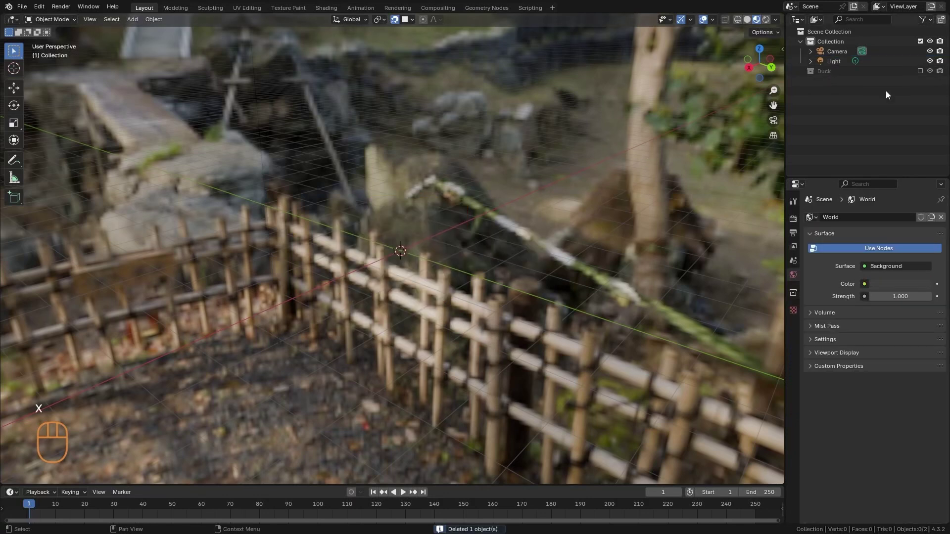
pyautogui.click(920, 70)
pyautogui.keyDown('alt'); pyautogui.moveTo(496, 239); pyautogui.dragTo(589, 286, button='middle'); pyautogui.keyUp('alt')
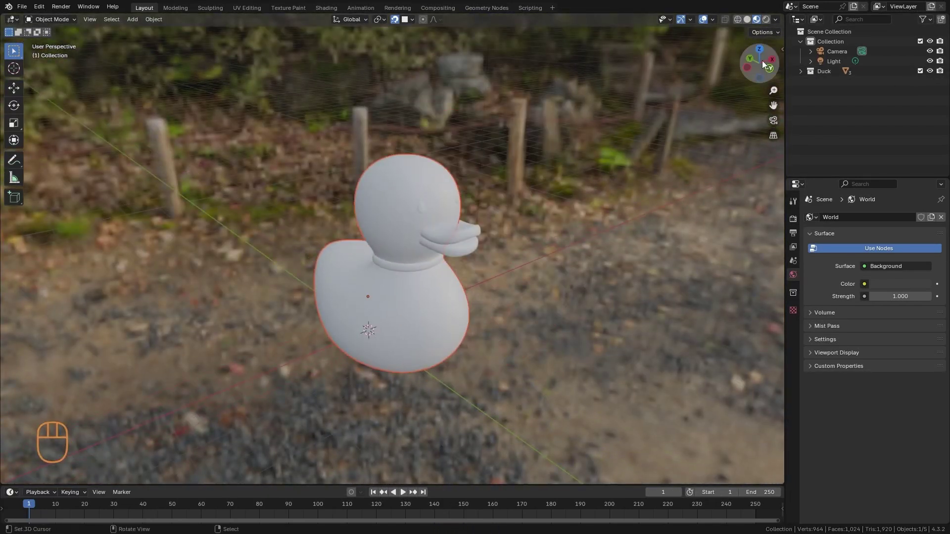
# Fade the garden backdrop out to plain grey and hide the floor grid.
pyautogui.click(775, 20)
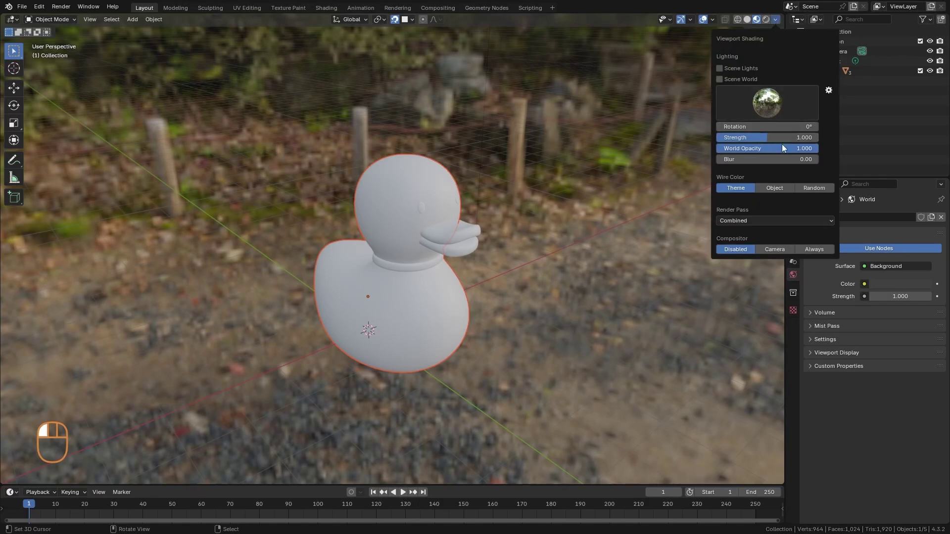
pyautogui.moveTo(803, 148); pyautogui.dragTo(639, 171)
pyautogui.keyDown('alt'); pyautogui.moveTo(639, 171); pyautogui.dragTo(559, 292, button='middle'); pyautogui.keyUp('alt')
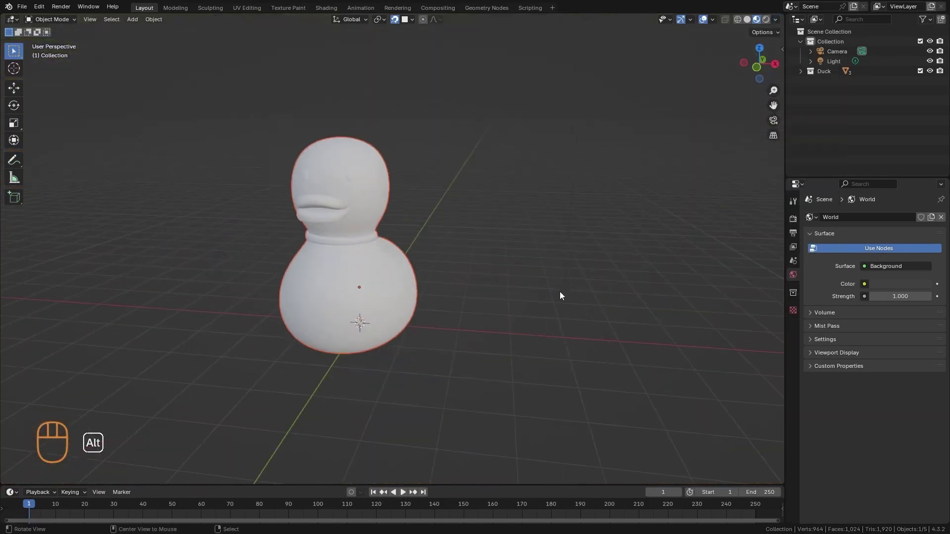
pyautogui.click(712, 19)
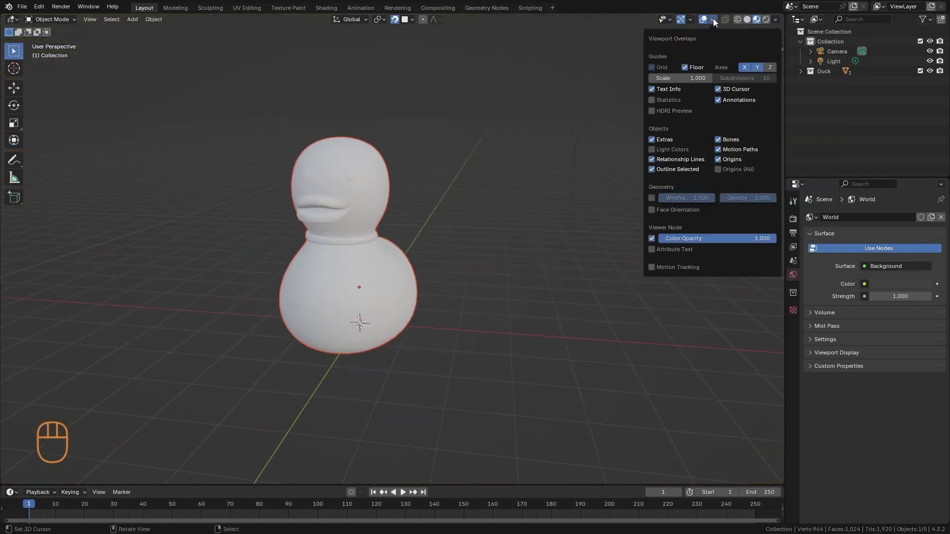
pyautogui.click(685, 67)
pyautogui.keyDown('alt'); pyautogui.moveTo(548, 267); pyautogui.dragTo(424, 272, button='middle'); pyautogui.keyUp('alt')
# Select the duck body alone and test-move it with G, cancelling the move.
pyautogui.hotkey('alt', 'a')
pyautogui.click(425, 273)
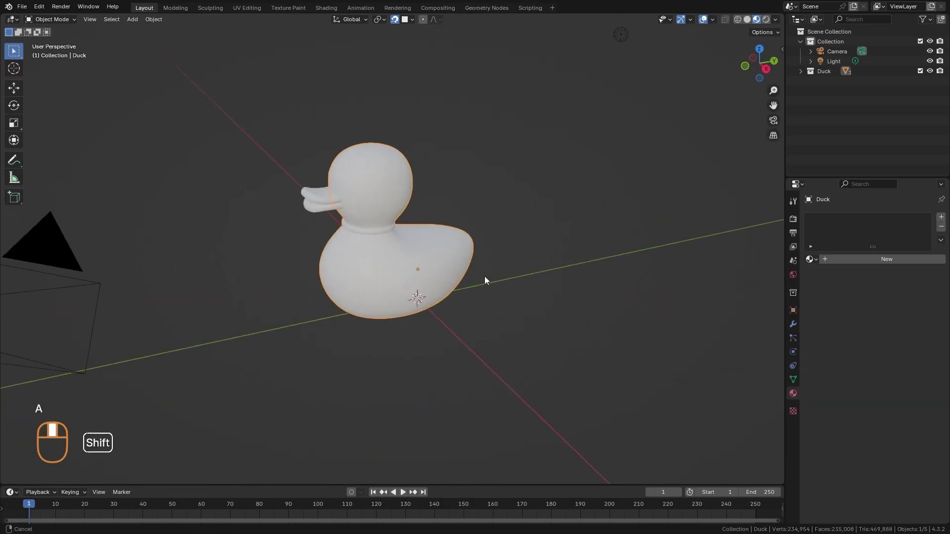
pyautogui.keyDown('ctrl'); pyautogui.keyDown('alt'); pyautogui.moveTo(485, 276); pyautogui.dragTo(515, 275, button='middle'); pyautogui.keyUp('alt'); pyautogui.keyUp('ctrl')
pyautogui.click(514, 276)
pyautogui.press('g')
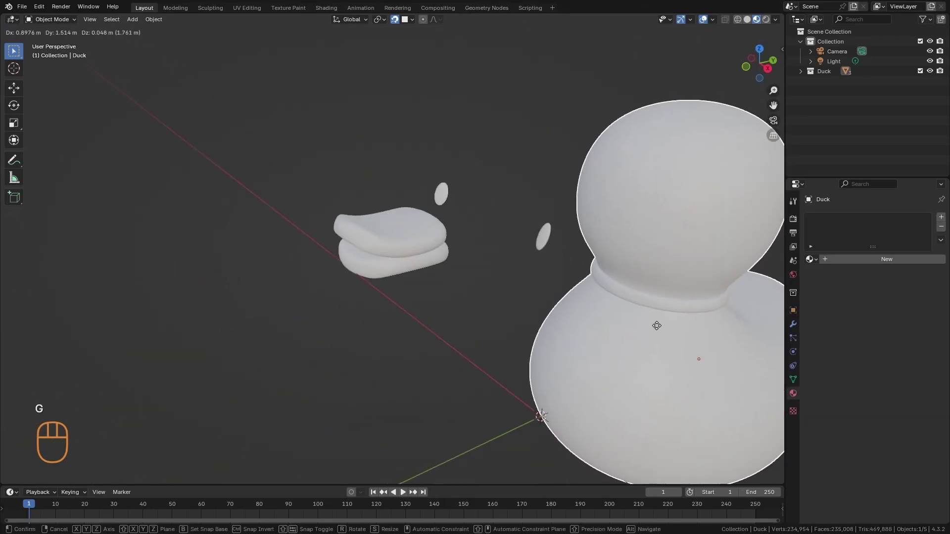
pyautogui.rightClick(656, 326)
# Test-move the beak and one eye, cancelling each, to confirm they are separate objects.
pyautogui.click(390, 251)
pyautogui.press('g')
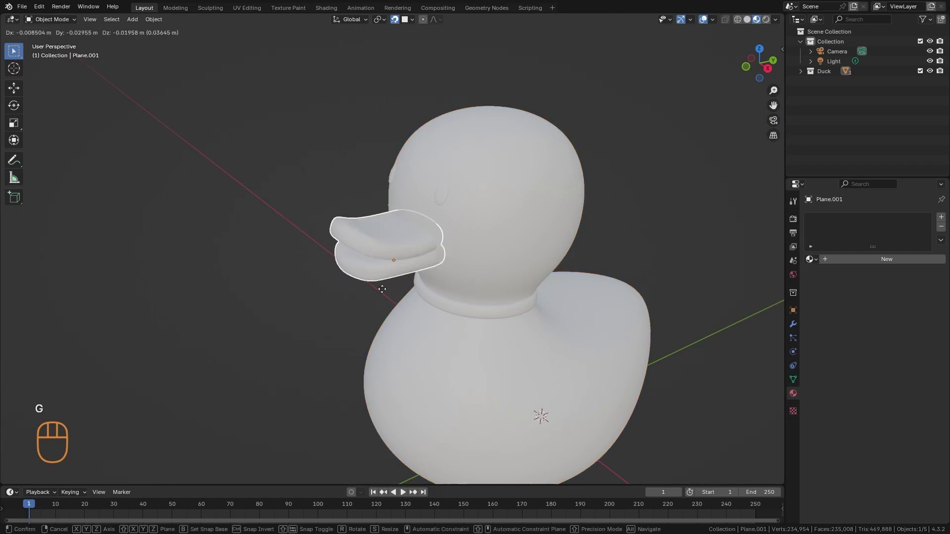
pyautogui.rightClick(400, 242)
pyautogui.click(442, 197)
pyautogui.press('g')
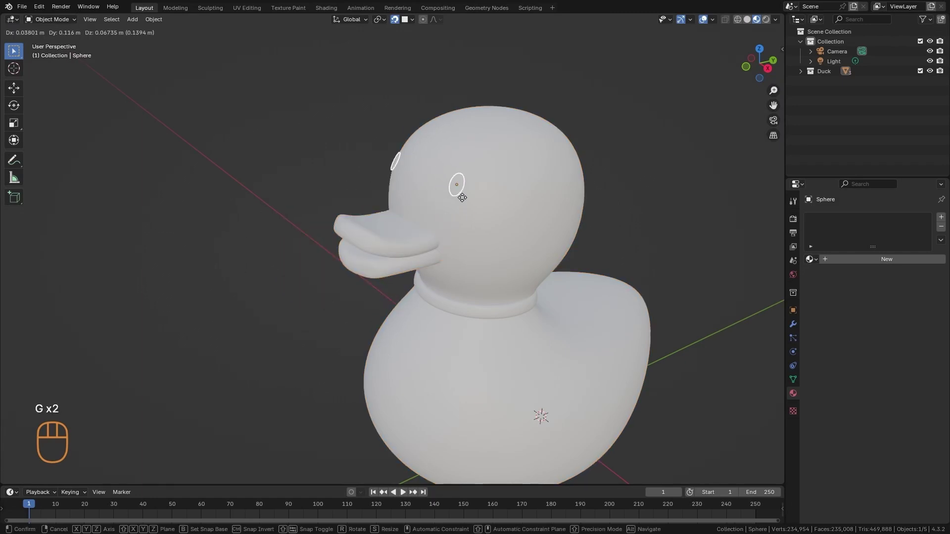
pyautogui.rightClick(435, 220)
# Reselect the duck body to bring up its empty material settings.
pyautogui.hotkey('alt', 'a')
pyautogui.click(526, 245)
pyautogui.keyDown('alt'); pyautogui.moveTo(527, 245); pyautogui.dragTo(532, 310, button='middle'); pyautogui.keyUp('alt')
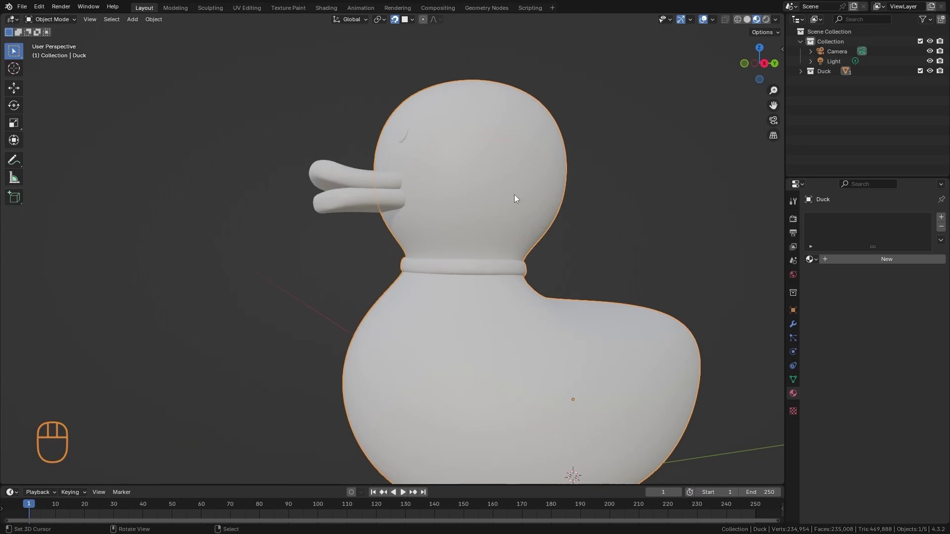
pyautogui.keyDown('alt'); pyautogui.moveTo(502, 278); pyautogui.dragTo(499, 346); pyautogui.keyUp('alt')
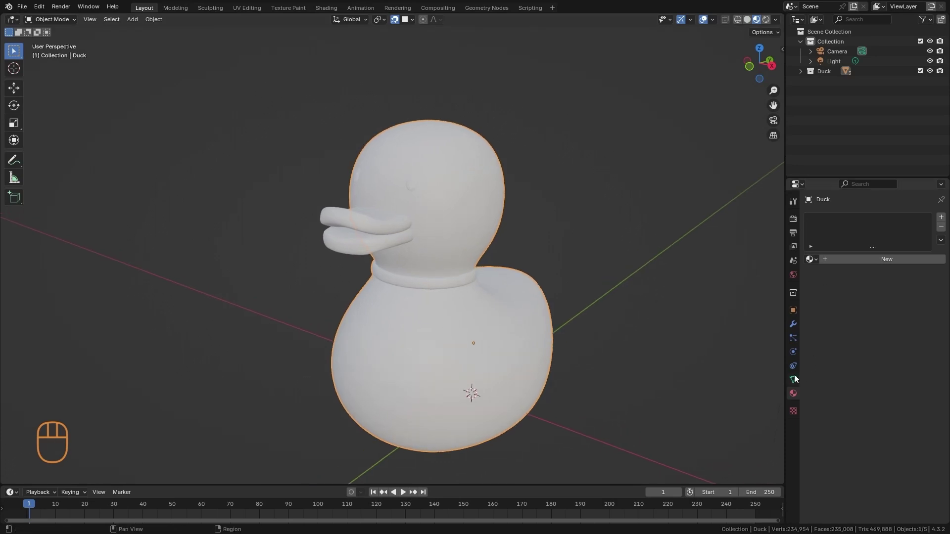
# Add Material.001 to the duck body with a yellow base colour and roughness 0.382.
pyautogui.click(862, 259)
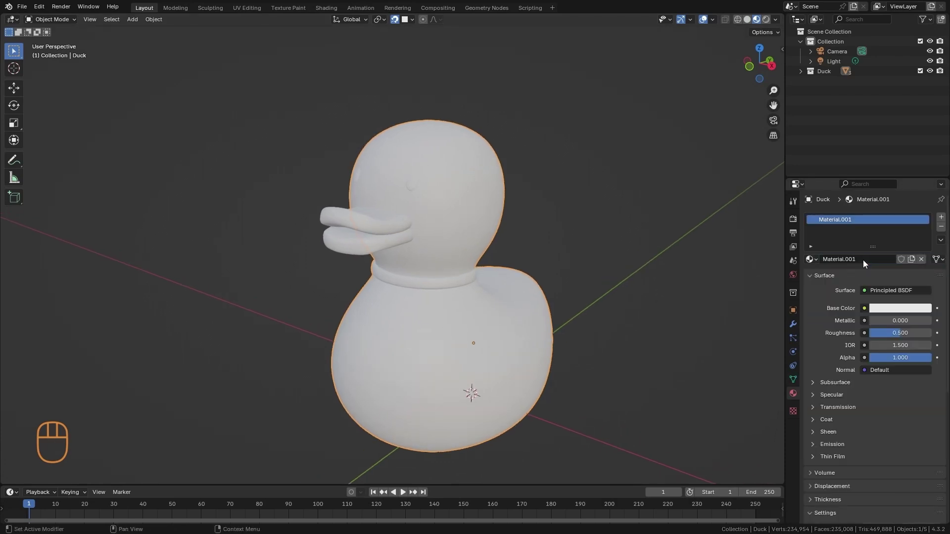
pyautogui.click(893, 309)
pyautogui.moveTo(859, 221); pyautogui.dragTo(845, 216)
pyautogui.moveTo(535, 339)
pyautogui.keyDown('ctrl'); pyautogui.keyDown('alt'); pyautogui.mouseDown()
pyautogui.moveTo(498, 392)
pyautogui.moveTo(528, 339)
pyautogui.mouseUp(); pyautogui.keyUp('alt'); pyautogui.keyUp('ctrl')
pyautogui.moveTo(893, 334); pyautogui.dragTo(886, 339)
pyautogui.keyDown('alt'); pyautogui.moveTo(692, 360); pyautogui.dragTo(370, 250, button='middle'); pyautogui.keyUp('alt')
# Give the beak a new red-orange Material.002.
pyautogui.click(281, 213)
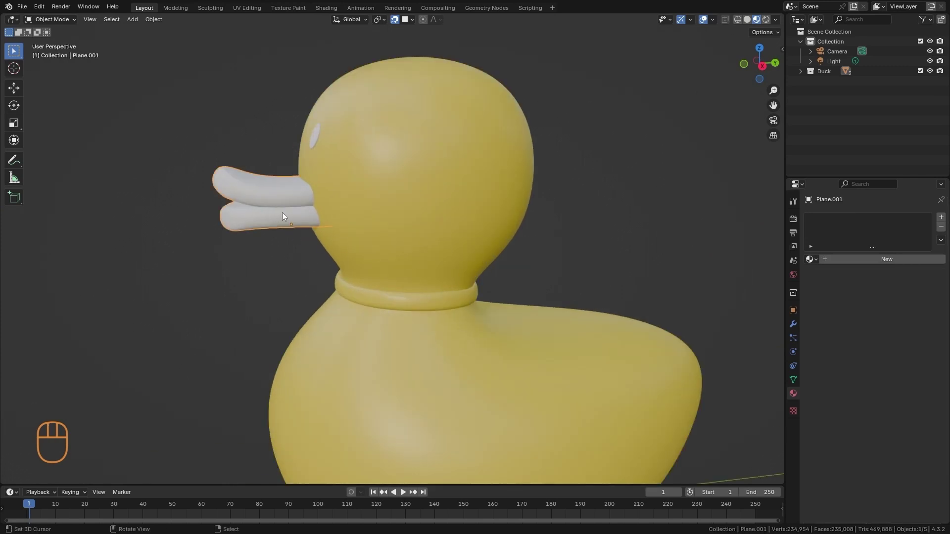
pyautogui.click(893, 260)
pyautogui.click(890, 307)
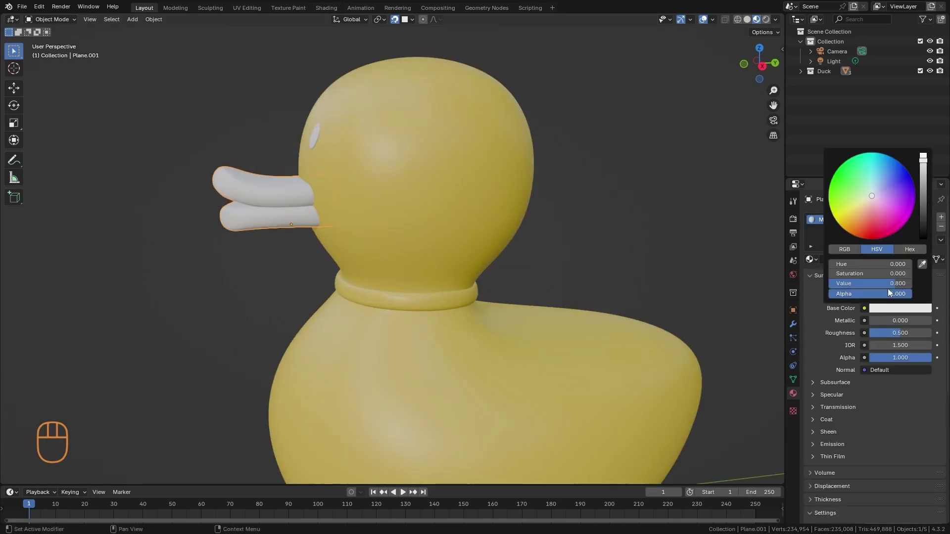
pyautogui.click(865, 221)
pyautogui.moveTo(865, 221); pyautogui.dragTo(863, 228)
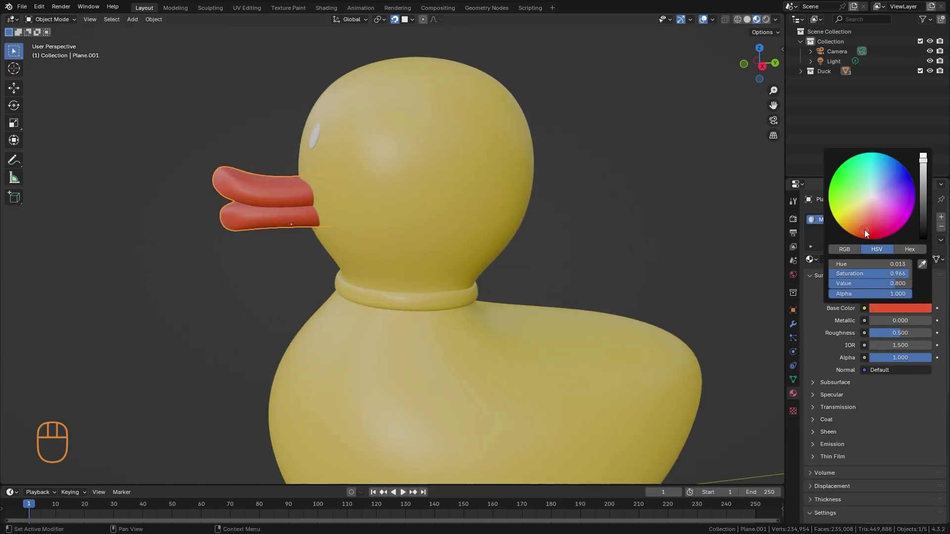
pyautogui.scroll(-4, 554, 287)
# Give the eyes a new glossy black Material.003 with roughness 0.272.
pyautogui.hotkey('alt', 'a')
pyautogui.moveTo(554, 288); pyautogui.dragTo(435, 195, button='middle')
pyautogui.scroll(2, 535, 283)
pyautogui.click(422, 167)
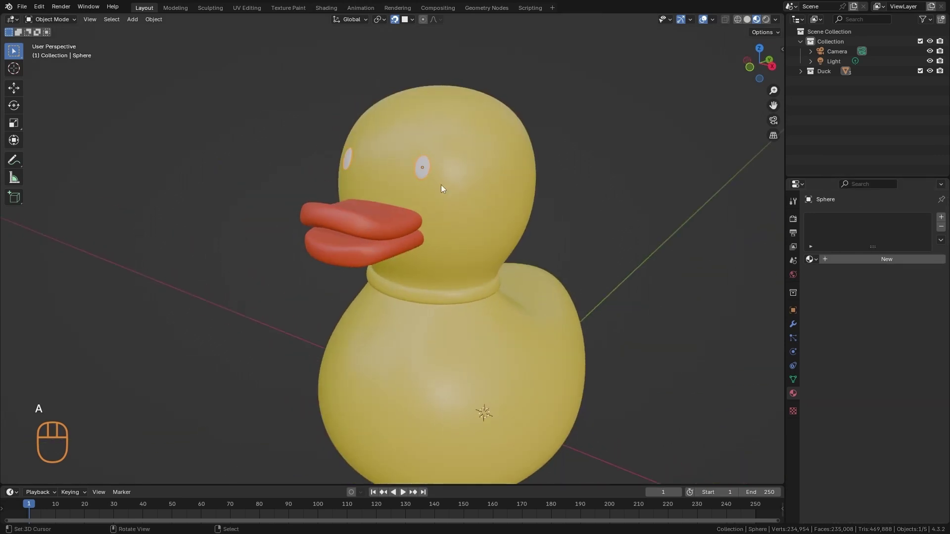
pyautogui.click(908, 260)
pyautogui.click(882, 308)
pyautogui.moveTo(925, 219); pyautogui.dragTo(927, 244)
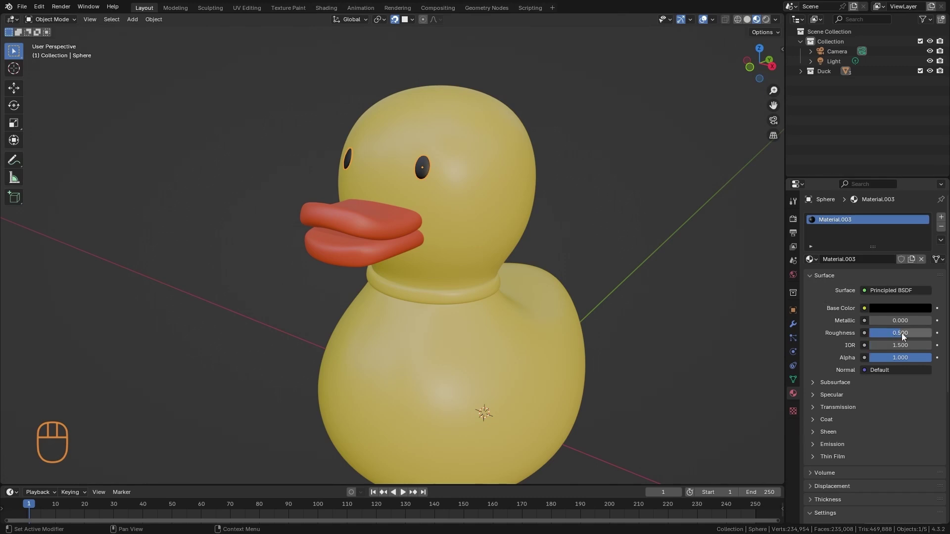
pyautogui.moveTo(901, 334); pyautogui.dragTo(850, 339)
pyautogui.click(810, 275)
pyautogui.press('a')
pyautogui.press('a')
pyautogui.keyDown('ctrl'); pyautogui.keyDown('alt'); pyautogui.moveTo(574, 248); pyautogui.dragTo(506, 336); pyautogui.keyUp('alt'); pyautogui.keyUp('ctrl')
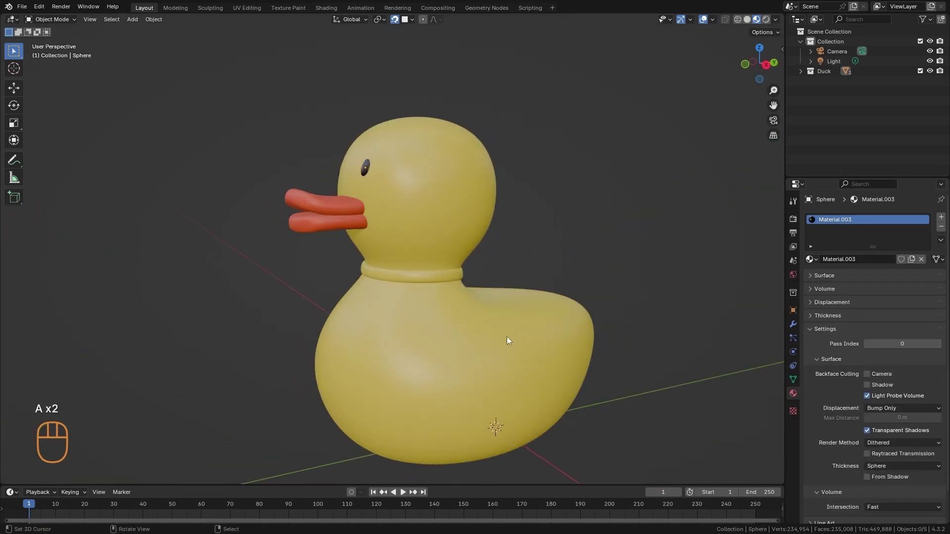
# Rename the duck body's material to 'Yellow'.
pyautogui.click(455, 249)
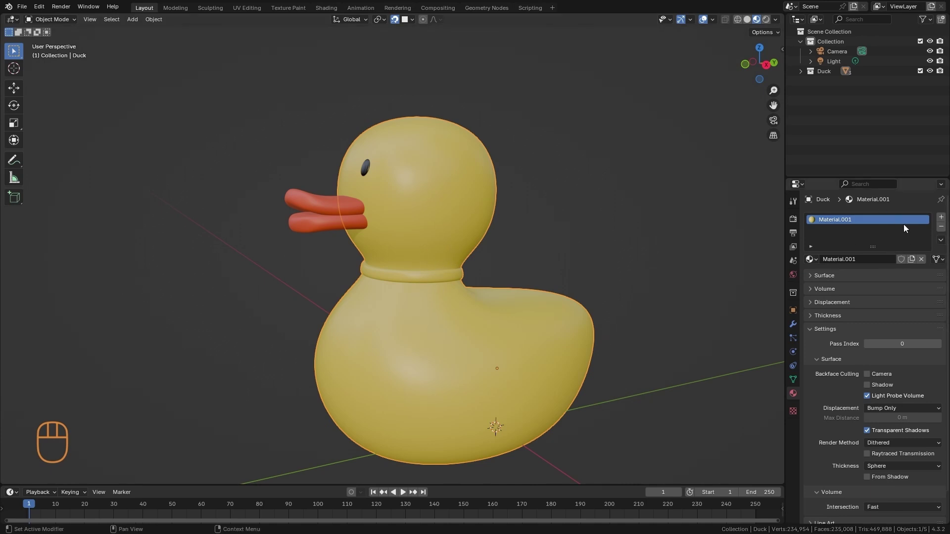
pyautogui.click(874, 262)
pyautogui.write('Yellow')
pyautogui.press('Return')
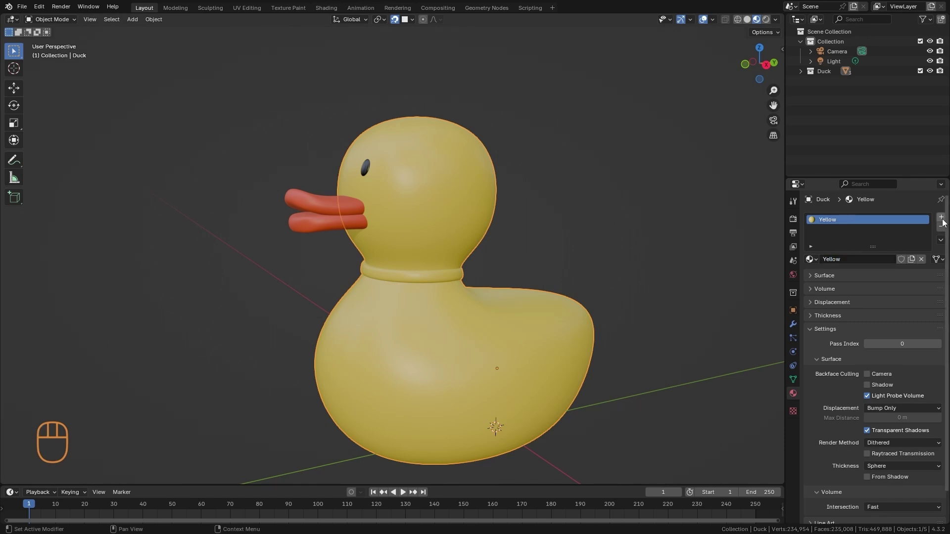
# Add a second material slot with a new material whose base colour is red.
pyautogui.click(942, 218)
pyautogui.click(867, 279)
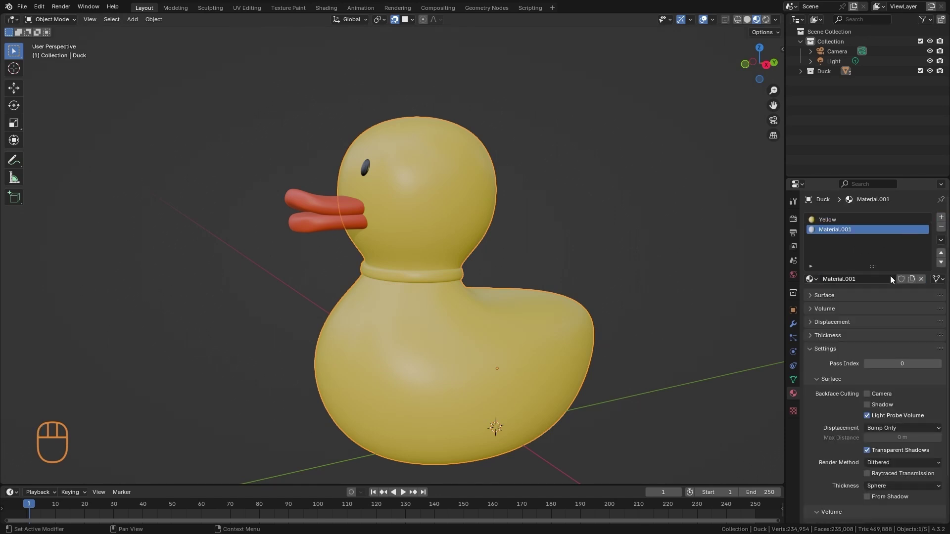
pyautogui.click(811, 295)
pyautogui.click(890, 328)
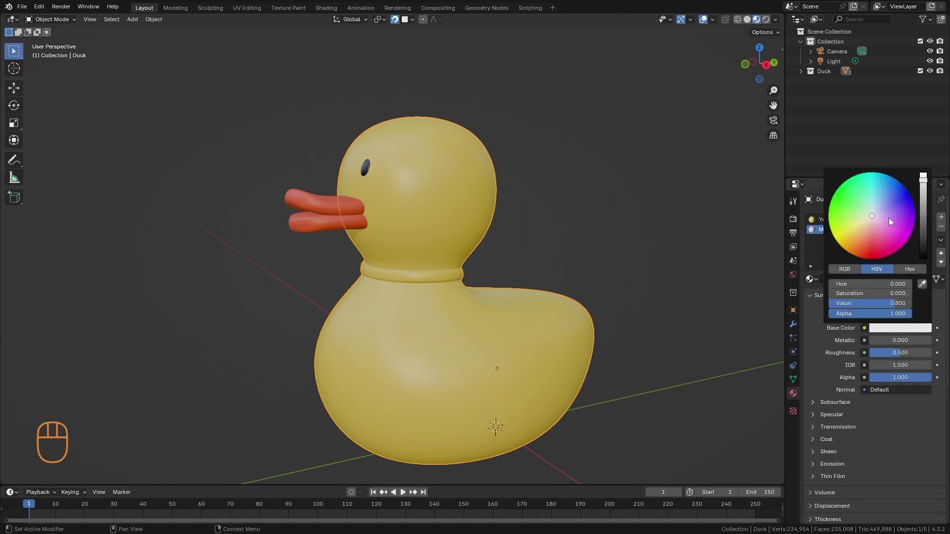
pyautogui.click(871, 254)
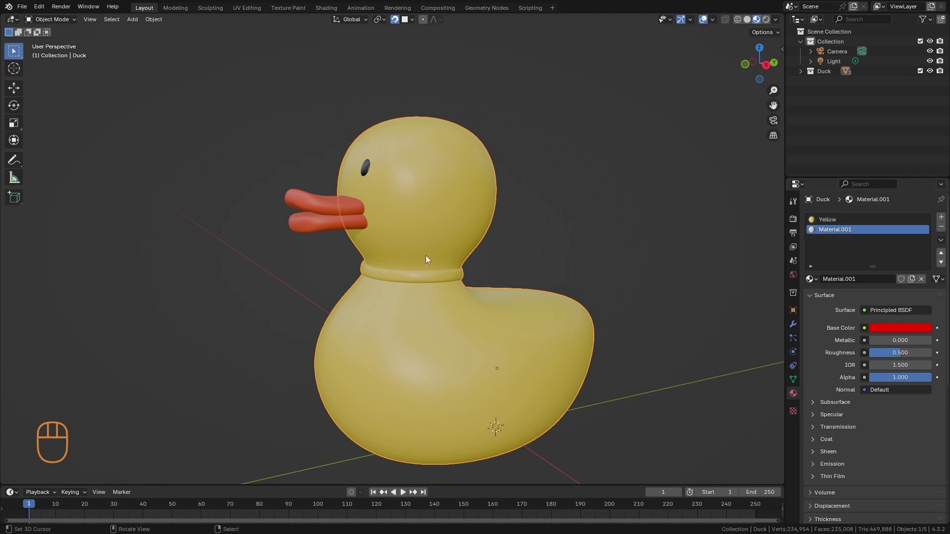
# Assign the red Material.001 to the neck ring in Edit Mode, leaving the body yellow.
pyautogui.scroll(4, 427, 262)
pyautogui.press('Tab')
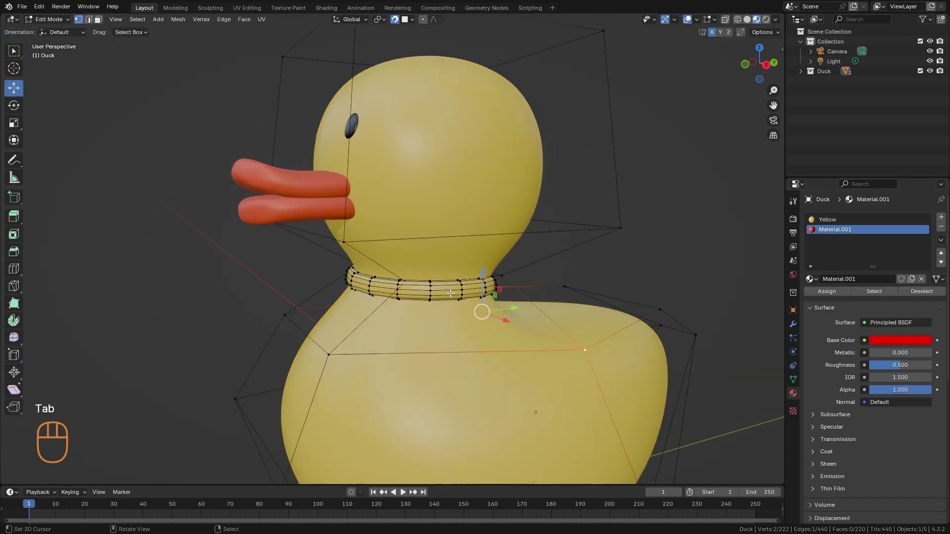
pyautogui.hotkey('alt', 'a')
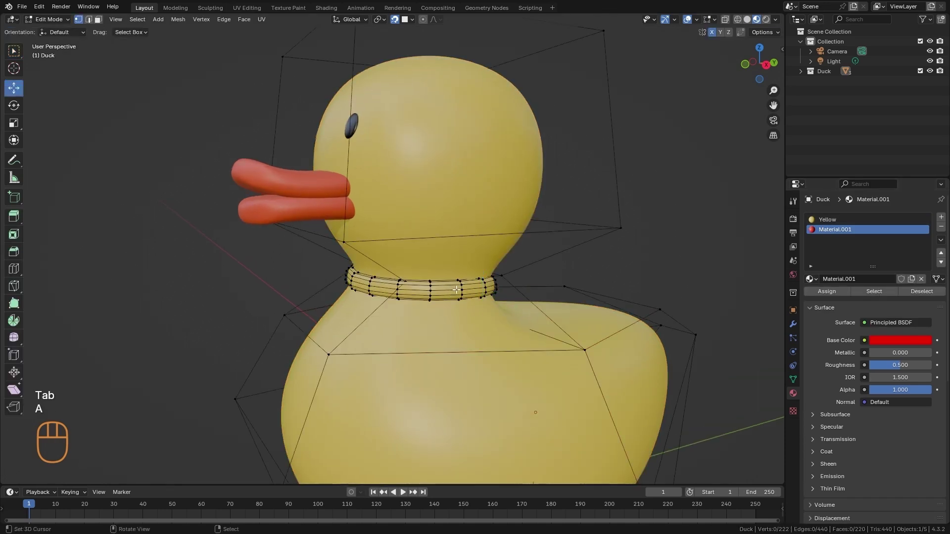
pyautogui.press('l')
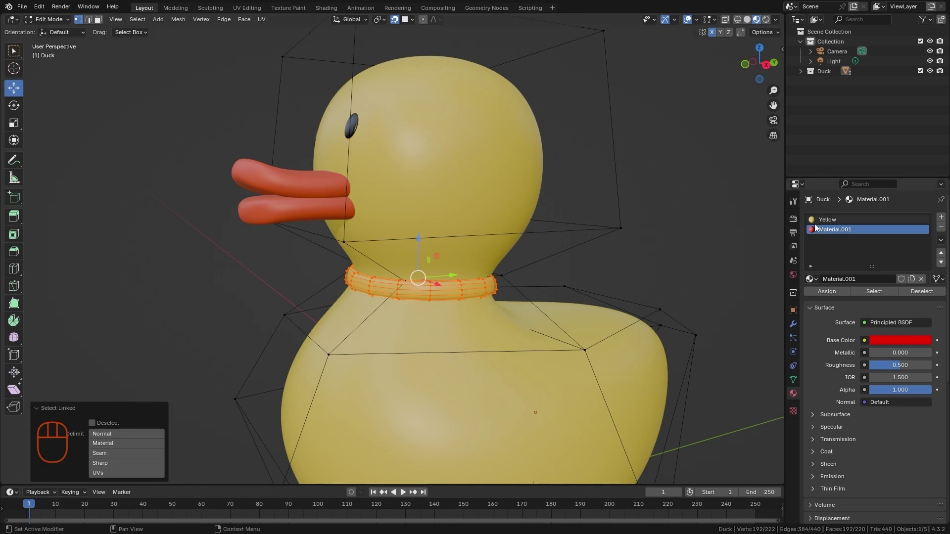
pyautogui.click(826, 291)
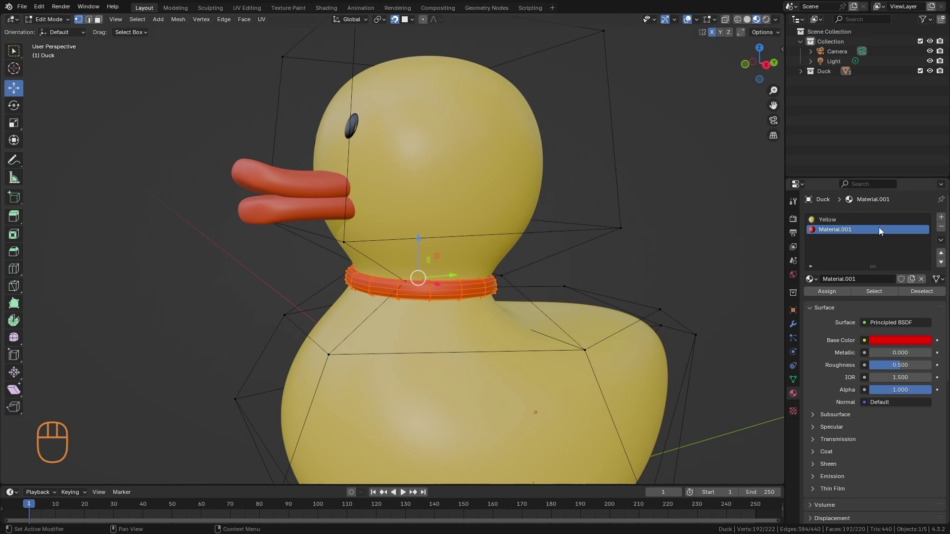
pyautogui.press('Tab')
pyautogui.keyDown('ctrl'); pyautogui.moveTo(544, 242); pyautogui.dragTo(544, 329, button='middle'); pyautogui.keyUp('ctrl')
pyautogui.hotkey('alt', 'a')
pyautogui.moveTo(538, 277); pyautogui.dragTo(540, 296, button='middle')
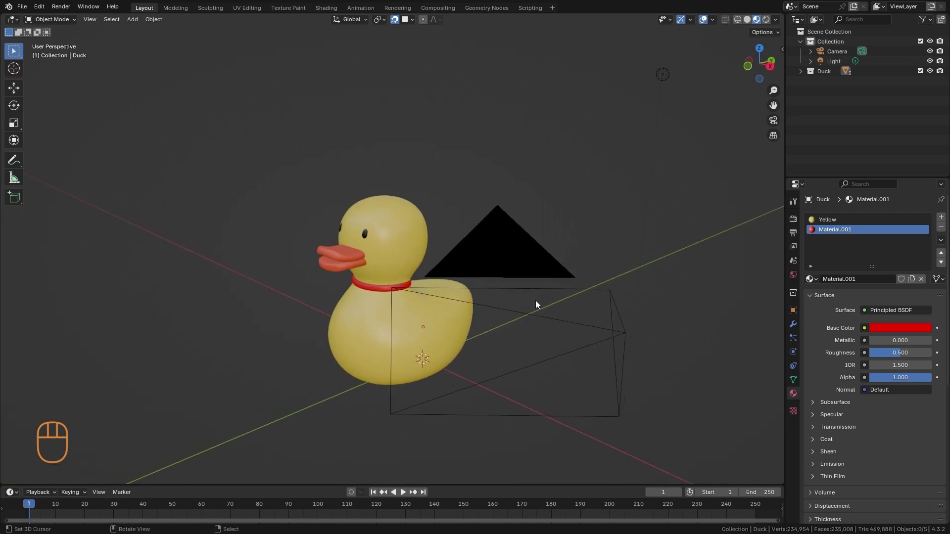